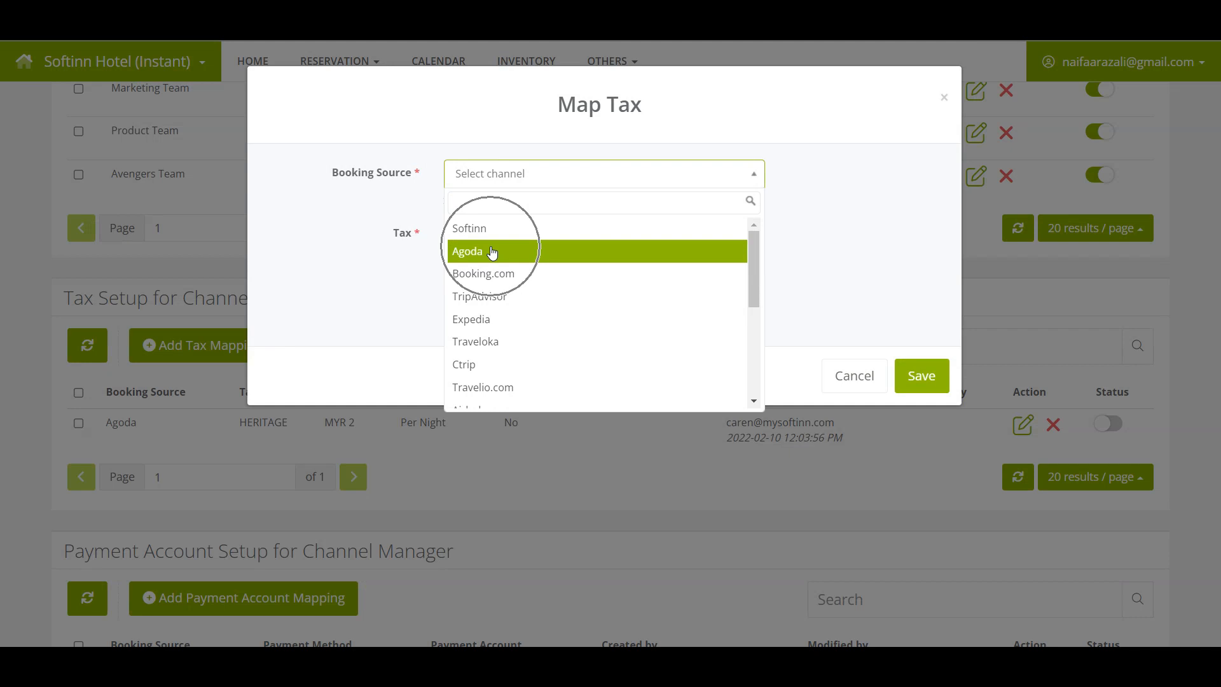
Step: Set up a tax mapping for Agoda with SST (Room), marking the tax as included in the OTA room charges
click(492, 252)
click(494, 215)
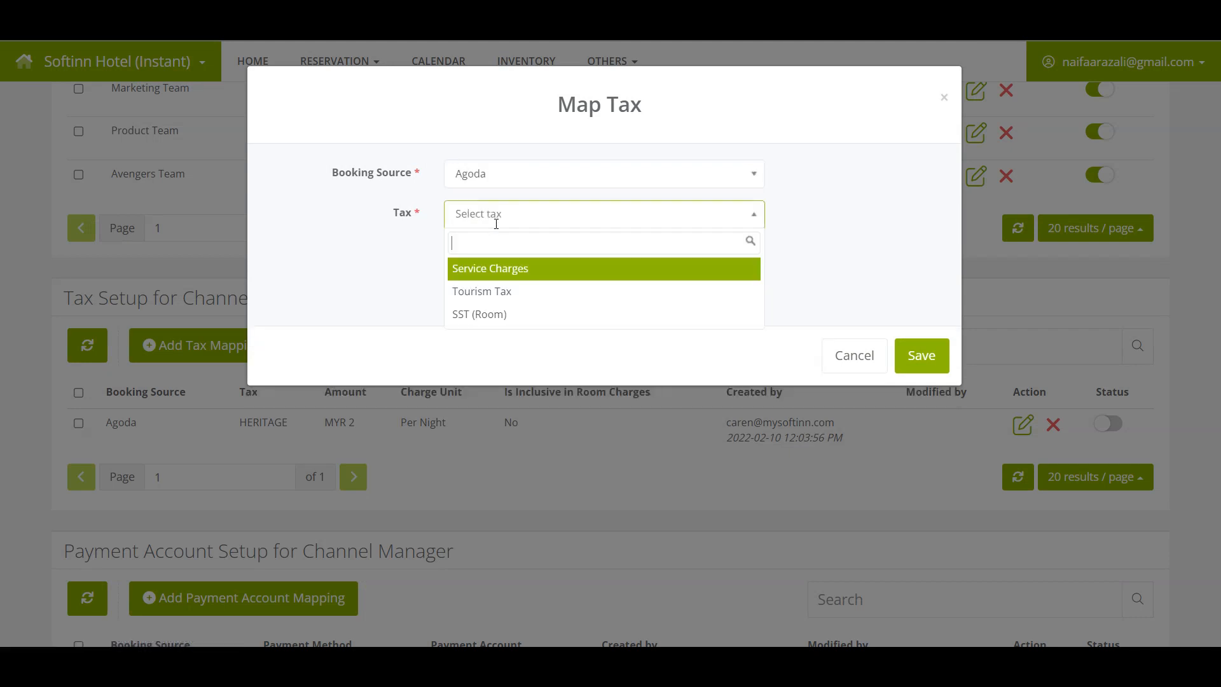
click(515, 321)
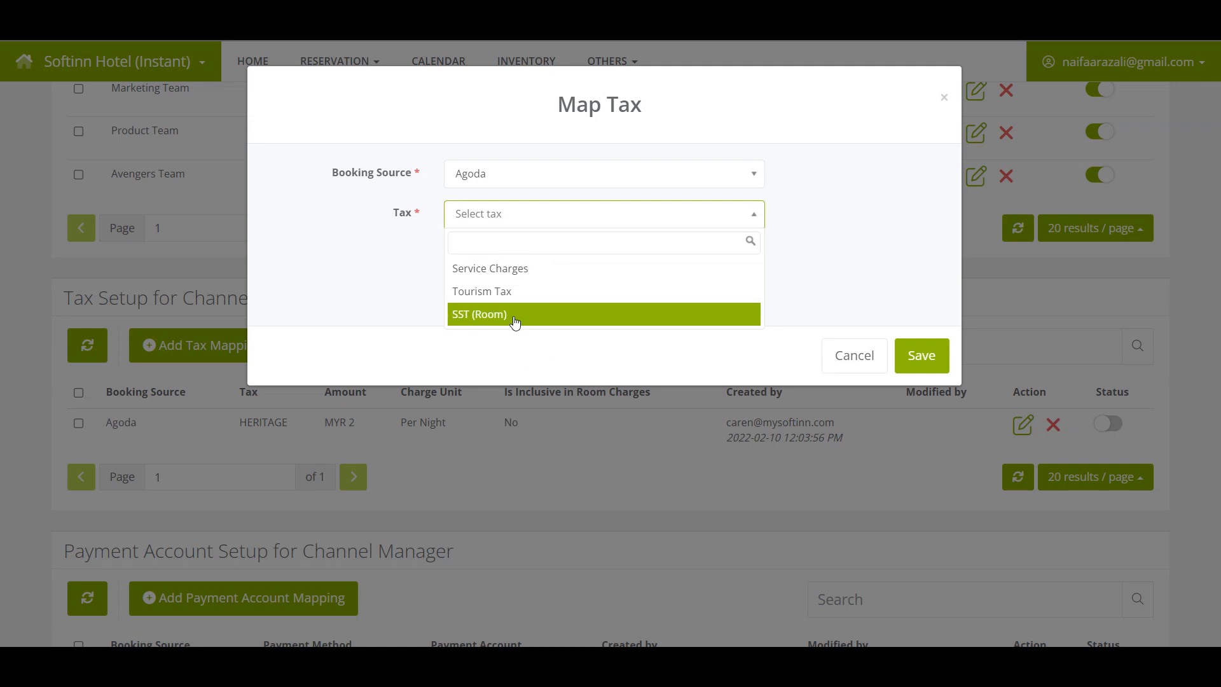
click(515, 321)
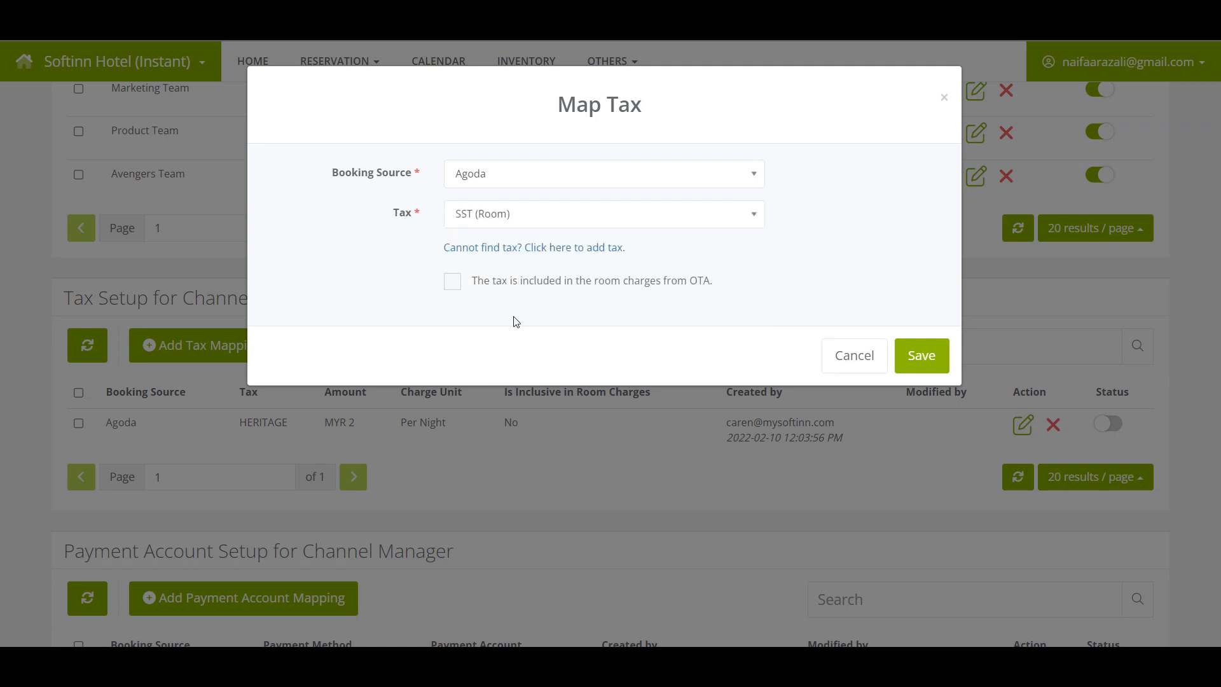
click(455, 289)
click(456, 290)
Step: Save and confirm the Agoda SST (Room) mapping, and enable it in the channel manager tax list
click(913, 366)
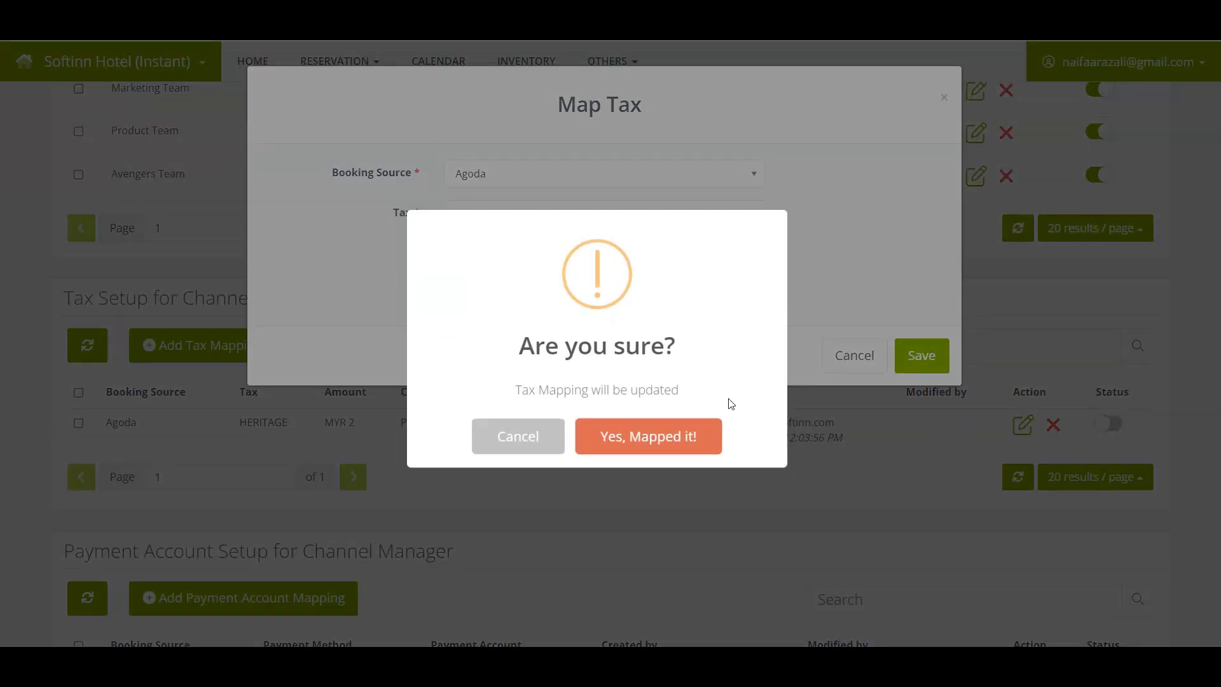
click(689, 436)
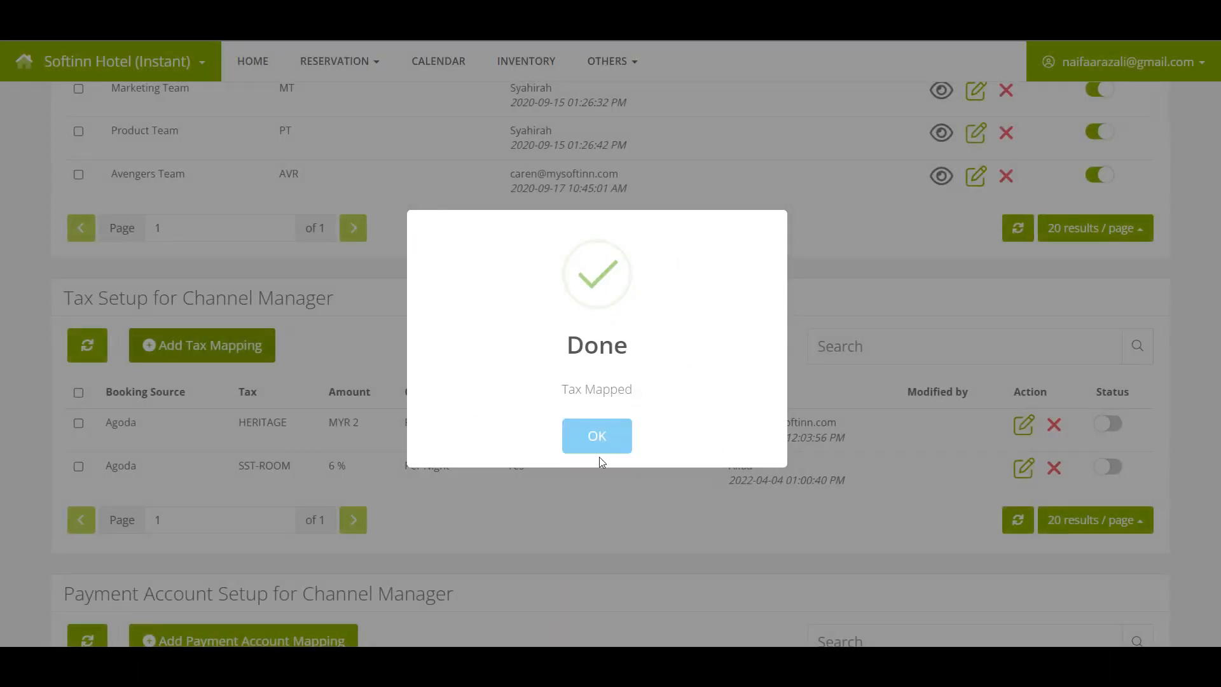
click(597, 445)
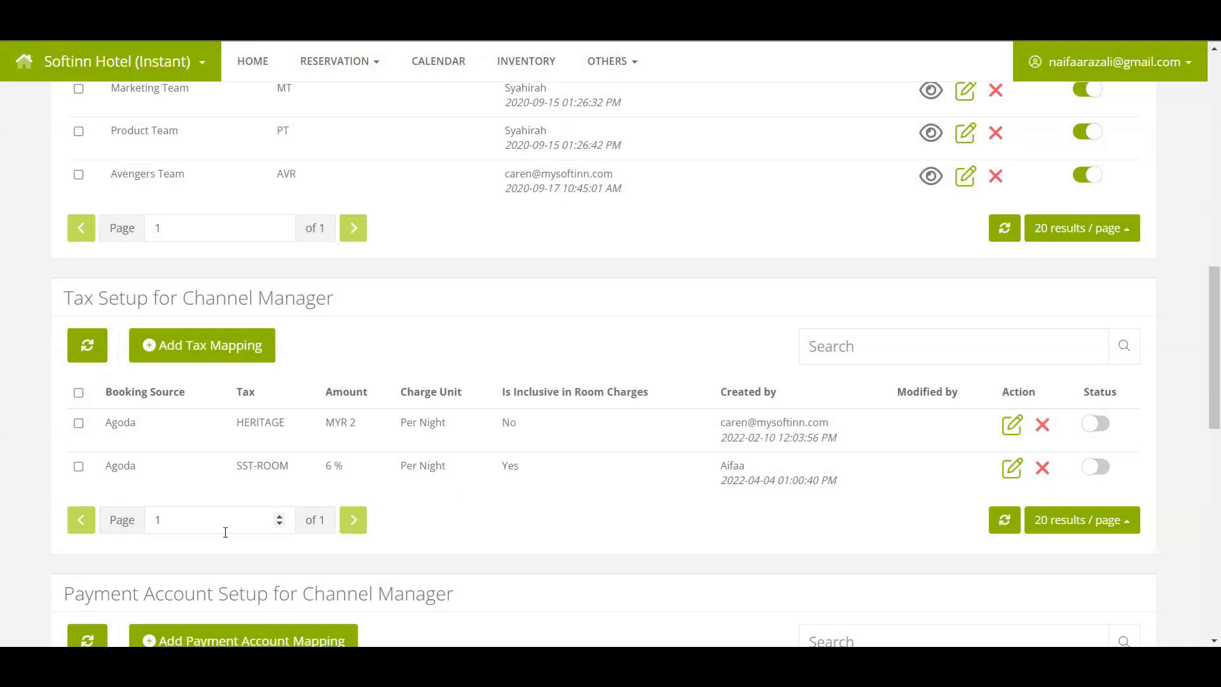
click(259, 477)
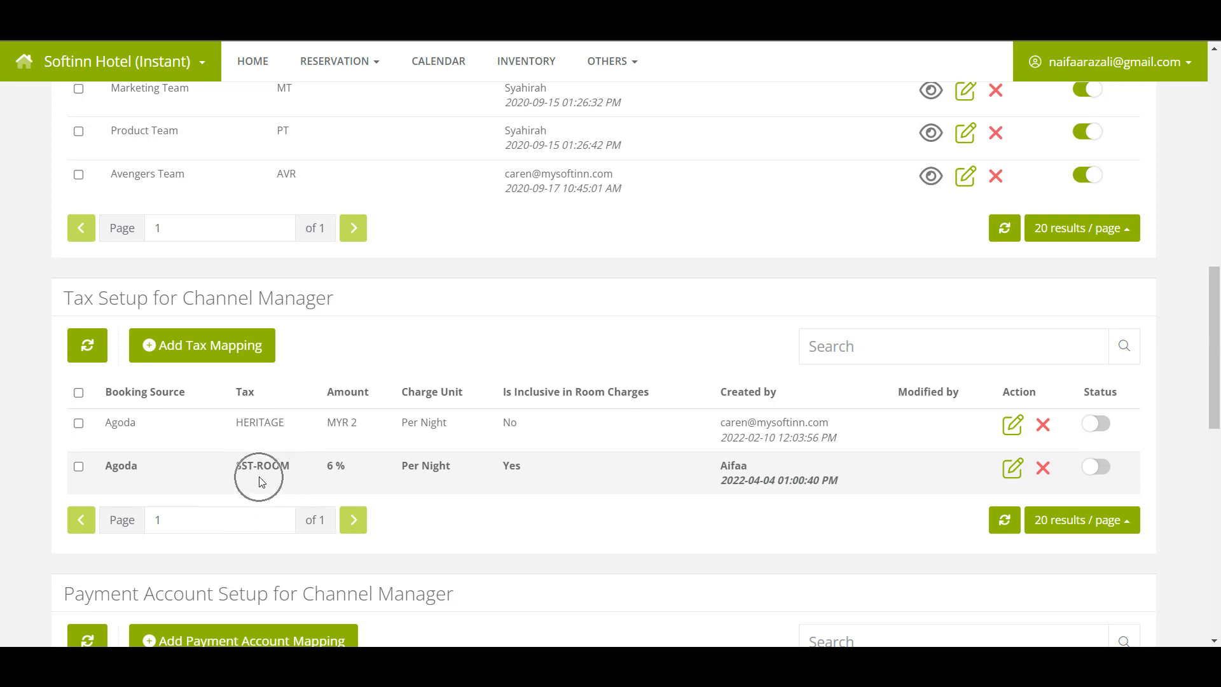
click(1108, 474)
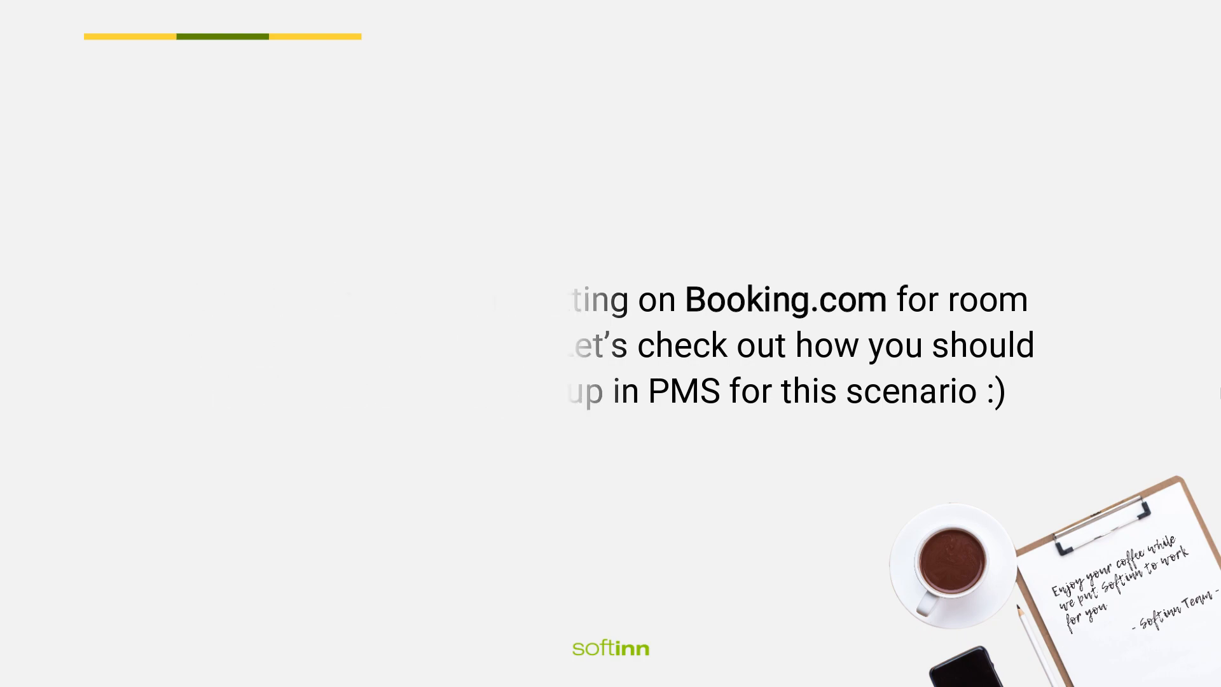
Step: Start a new tax mapping for Booking.com with SST (Room), marking the tax as included in the OTA room charges
click(198, 282)
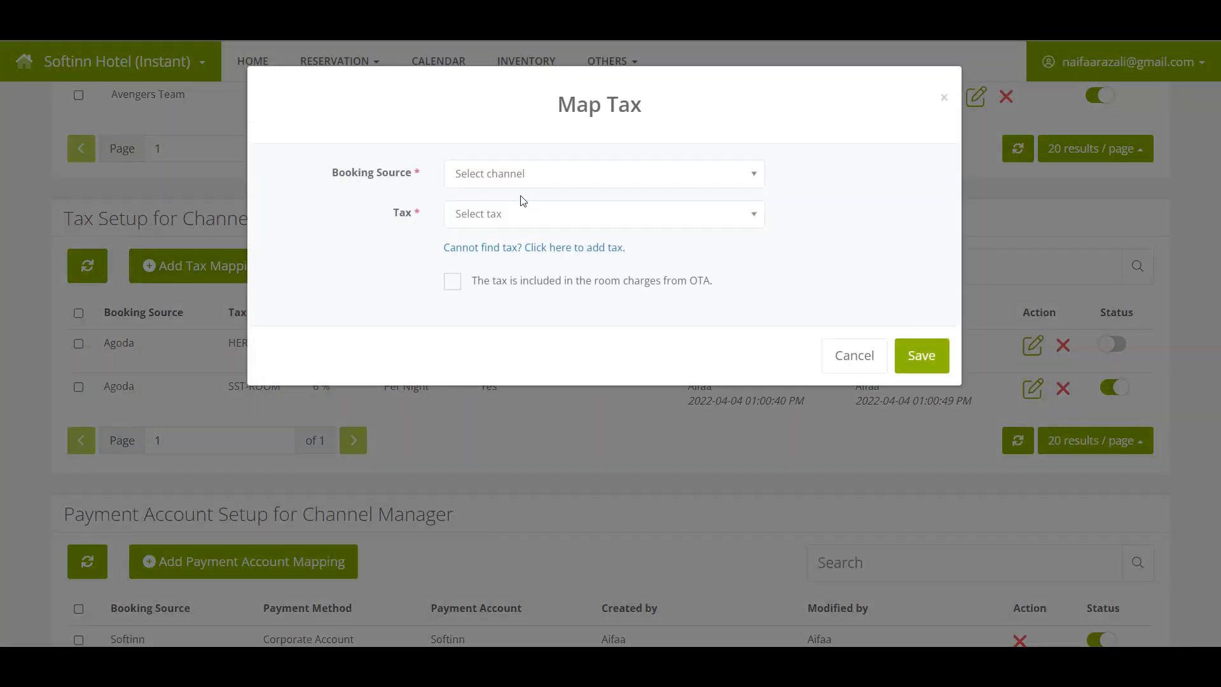
click(519, 173)
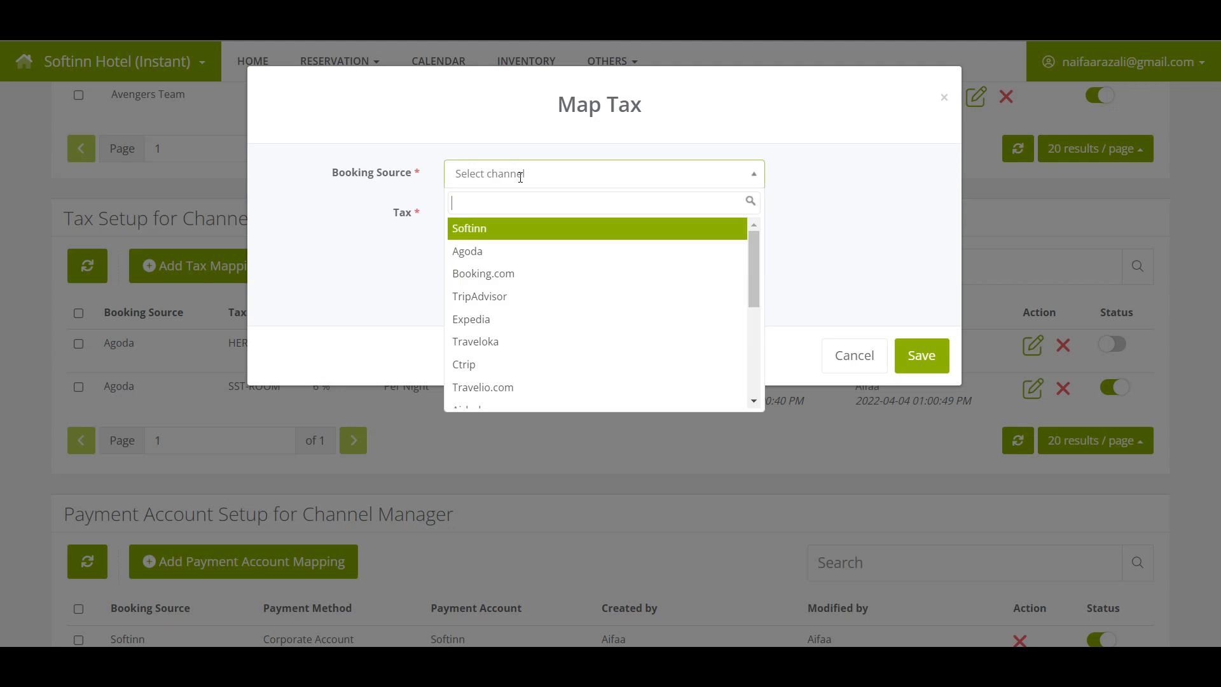
click(490, 275)
click(490, 214)
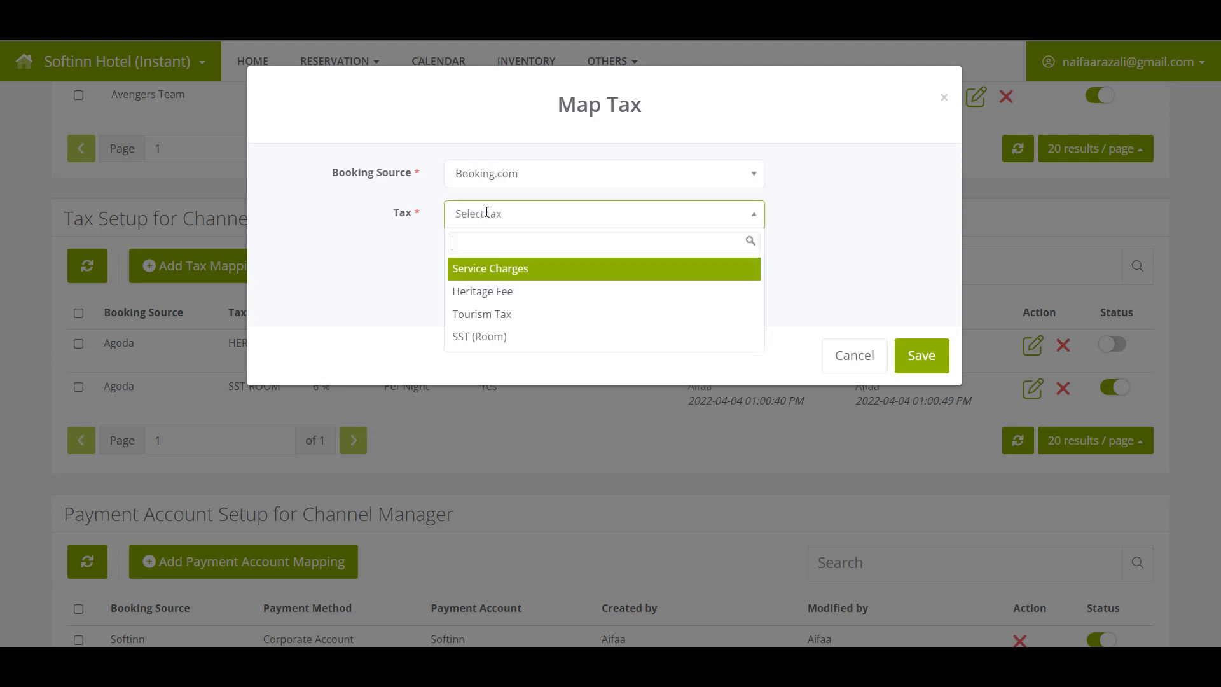
click(476, 344)
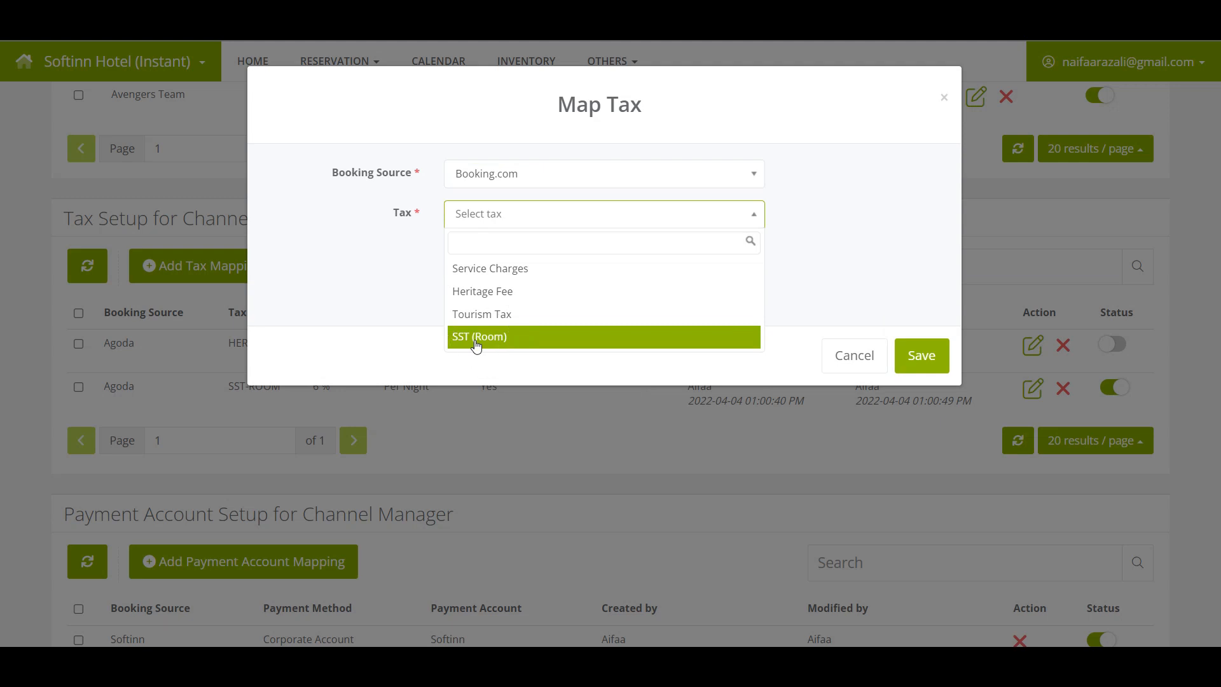
click(475, 342)
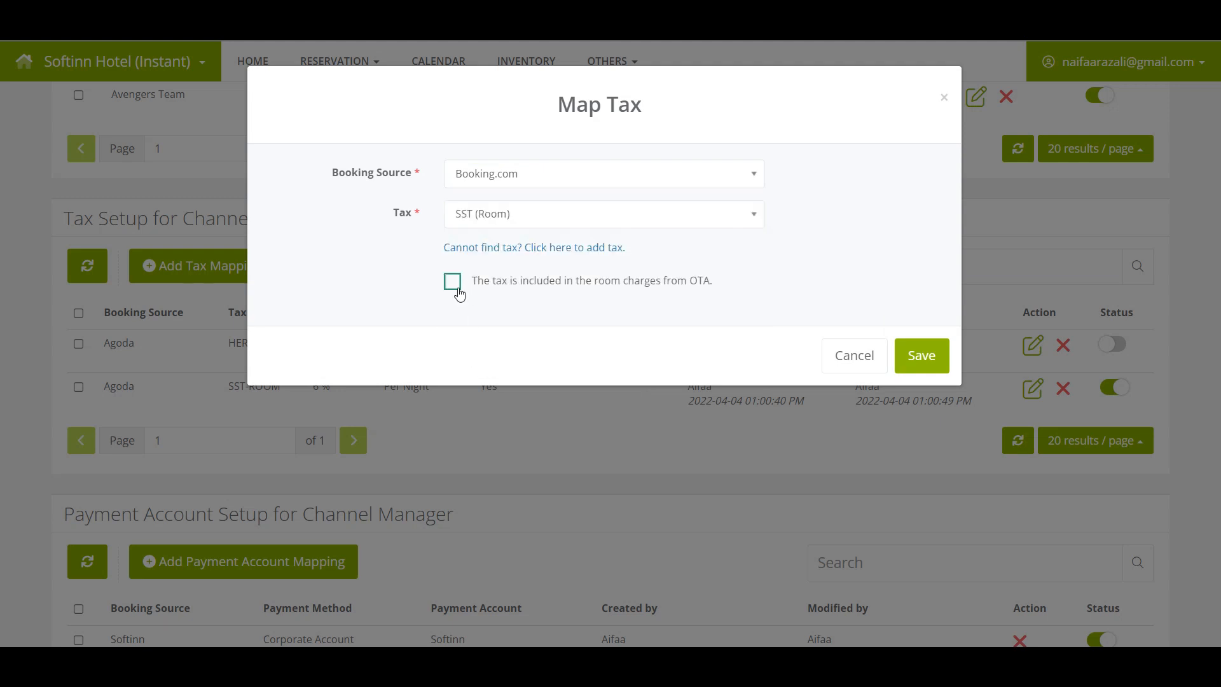
click(458, 294)
Step: Save and confirm the Booking.com SST (Room) mapping, and enable it in the channel manager tax list
click(927, 374)
click(628, 443)
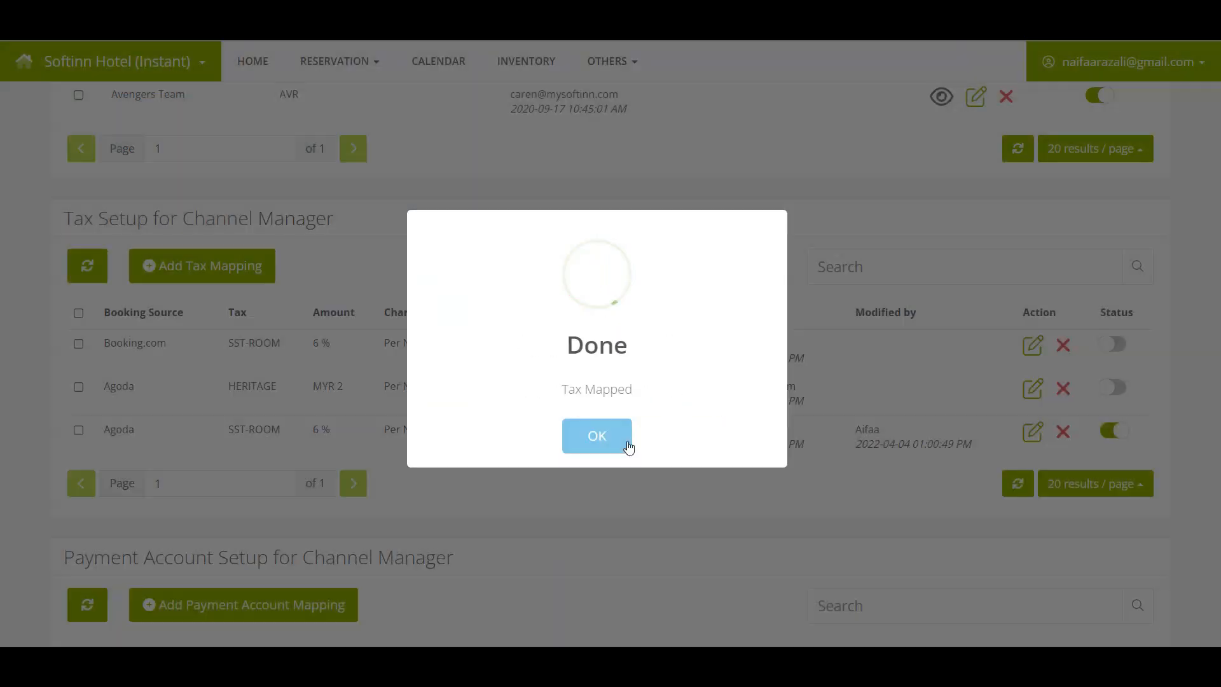
click(596, 436)
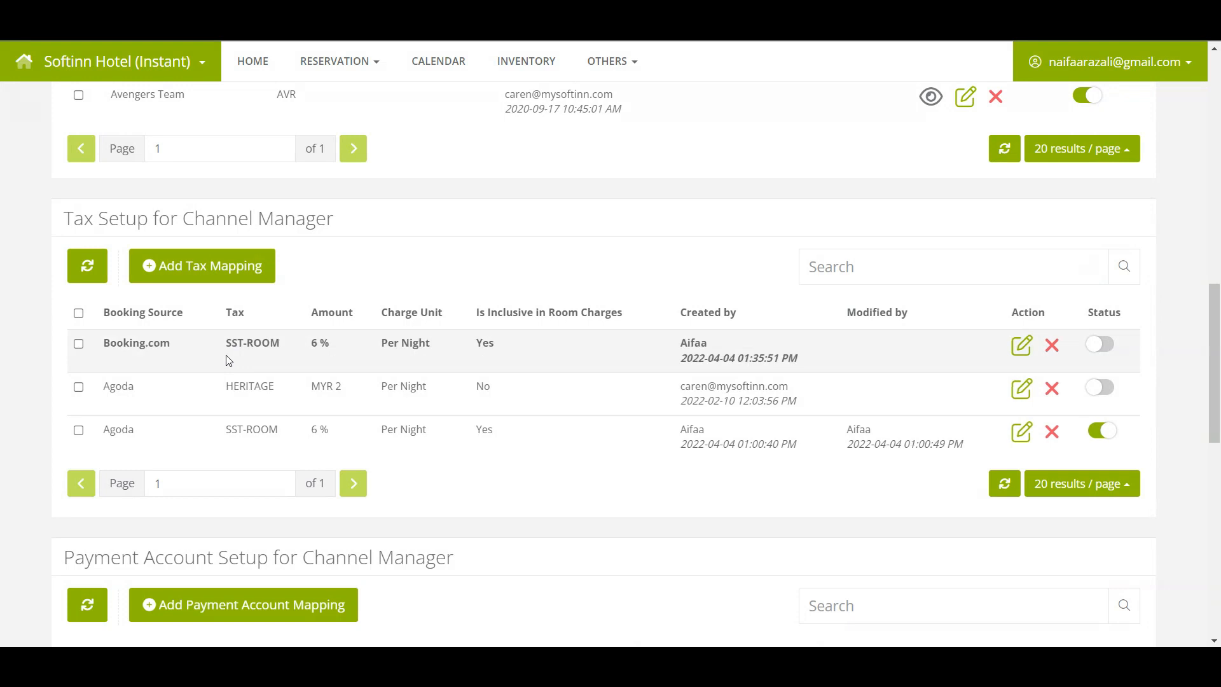
click(1100, 344)
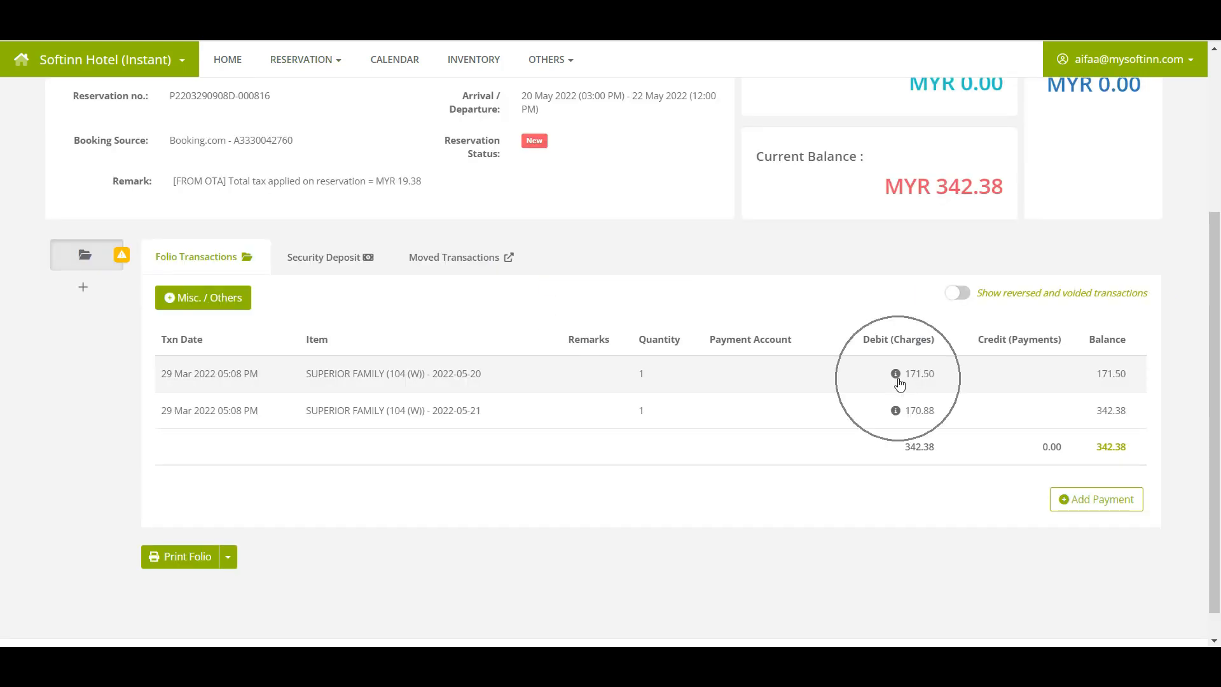
Step: Examine the before-tax, SST and after-tax amounts of the 2022-05-20 room charge in the Booking.com reservation's folio
click(896, 375)
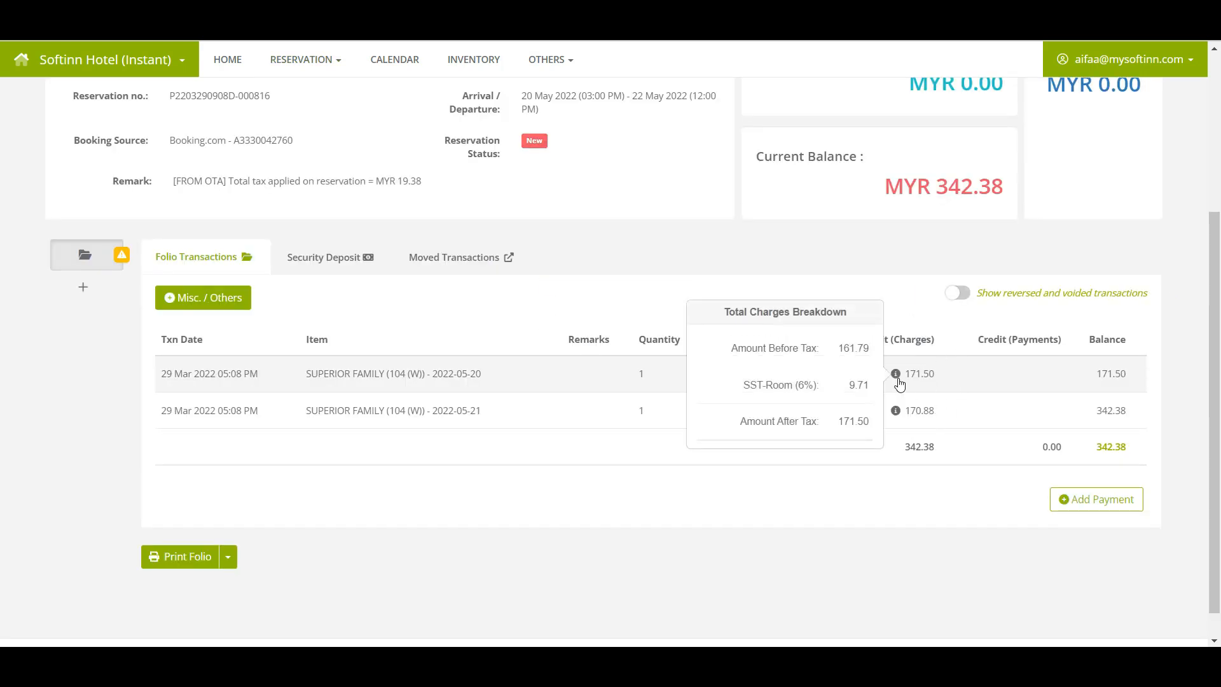
click(868, 358)
click(860, 396)
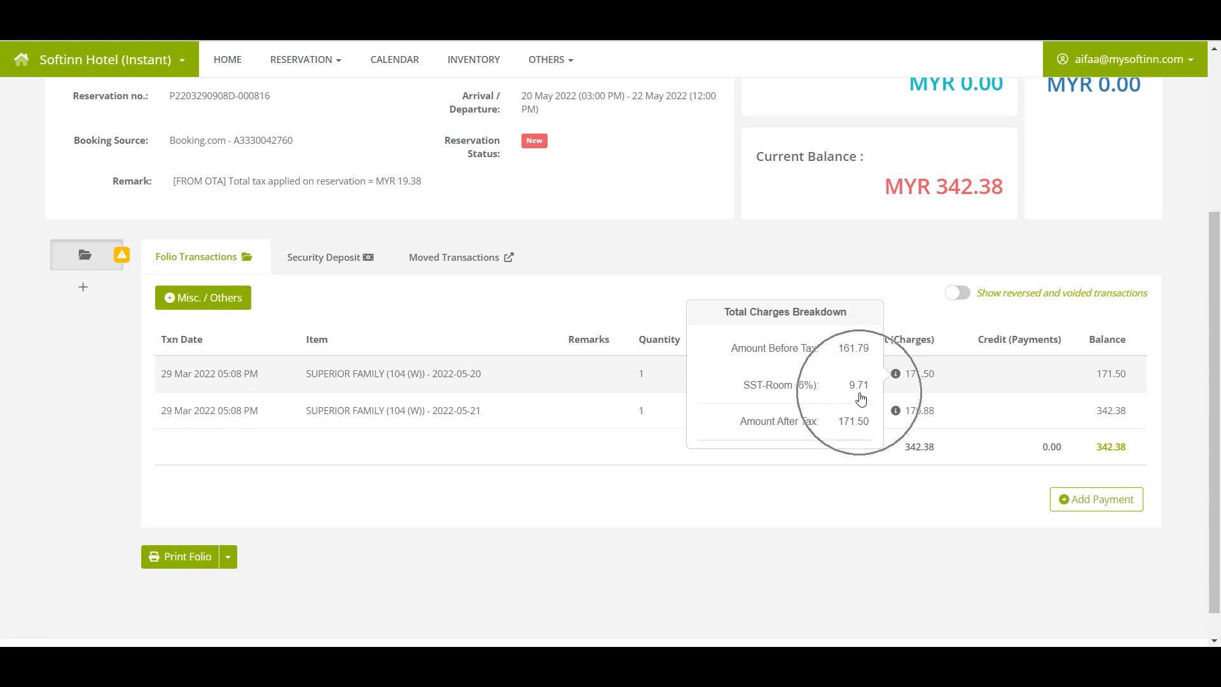
click(860, 432)
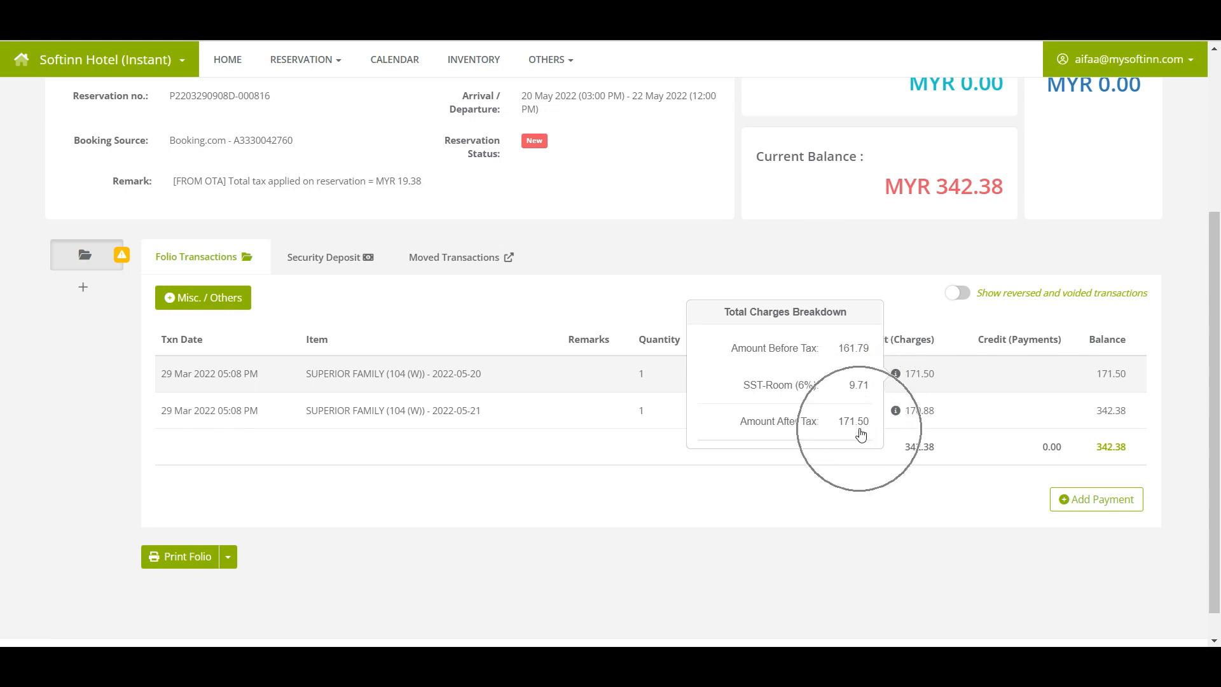
click(860, 433)
click(859, 432)
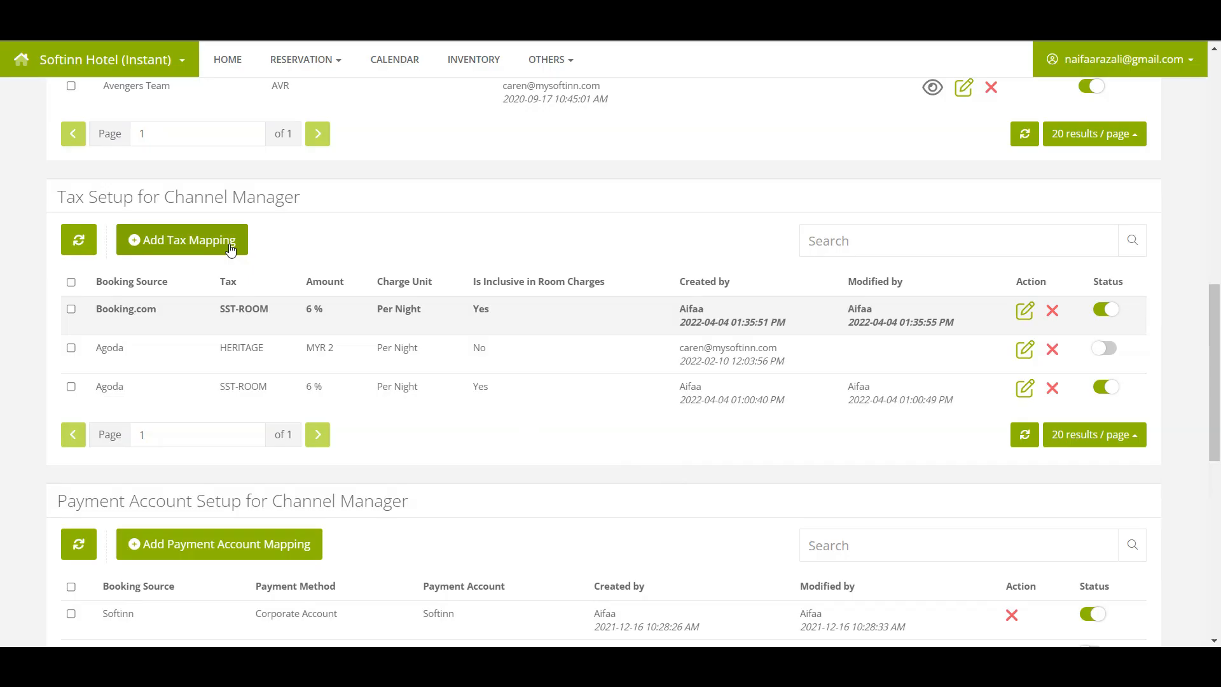
Step: Start a new tax mapping for Traveloka with SST (Room), leaving the tax not included in the OTA room charges
click(230, 247)
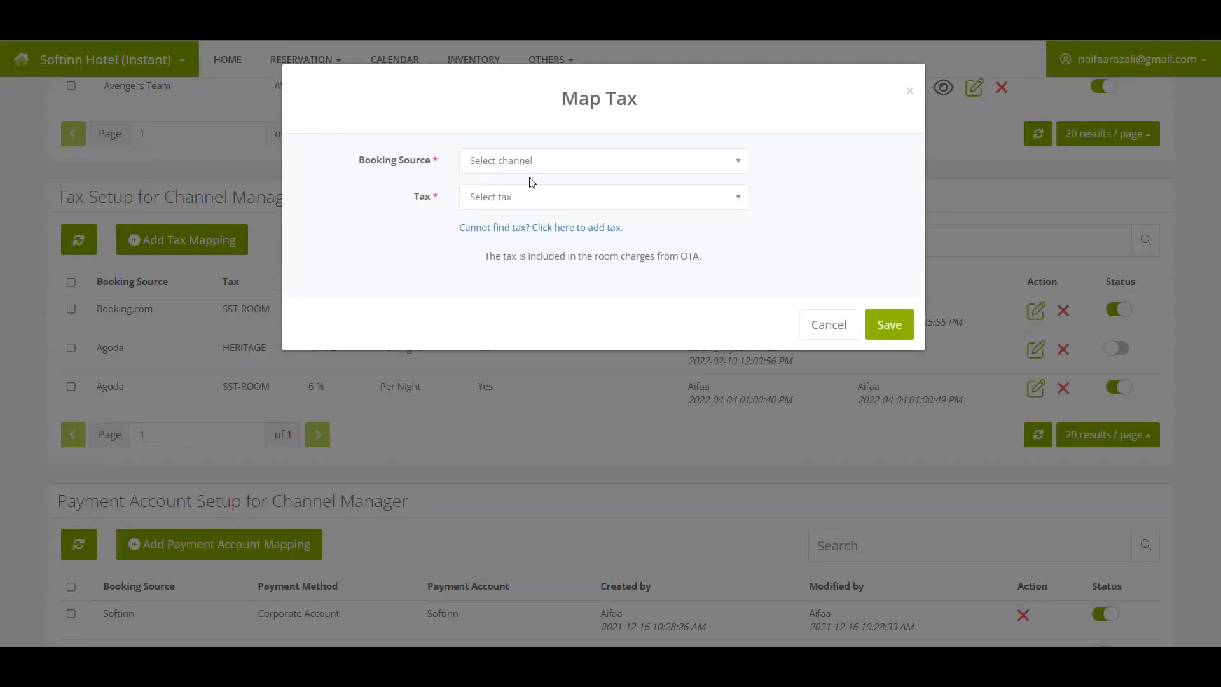
click(532, 161)
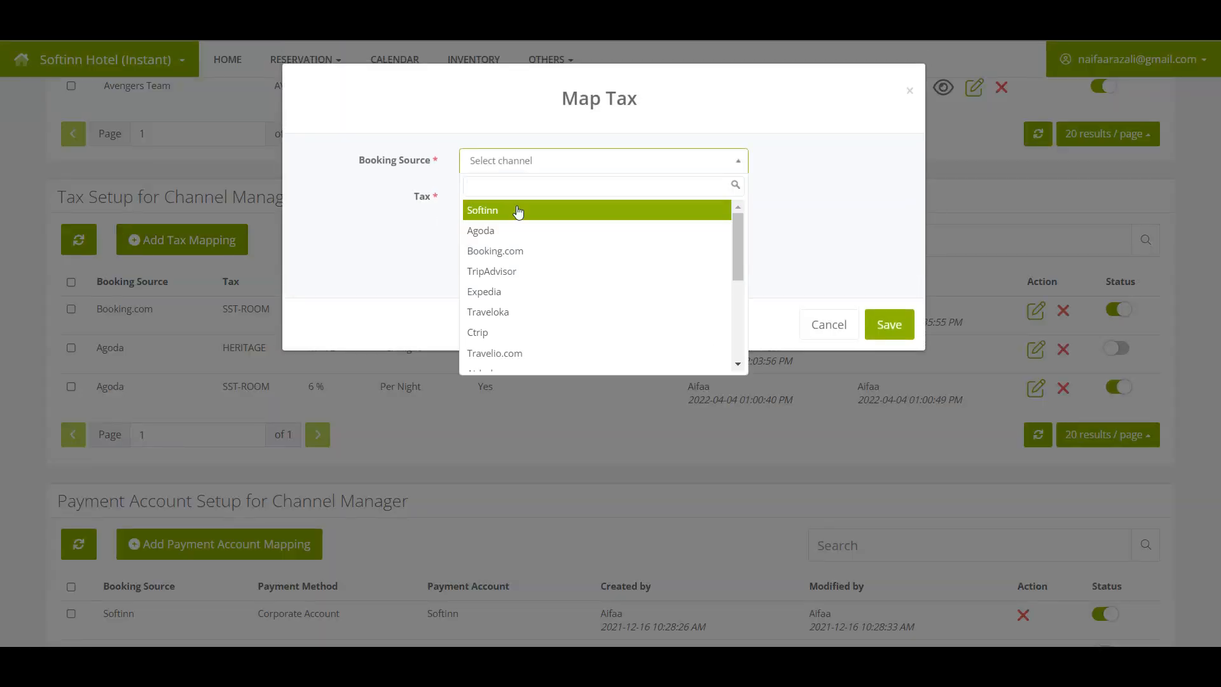
click(491, 313)
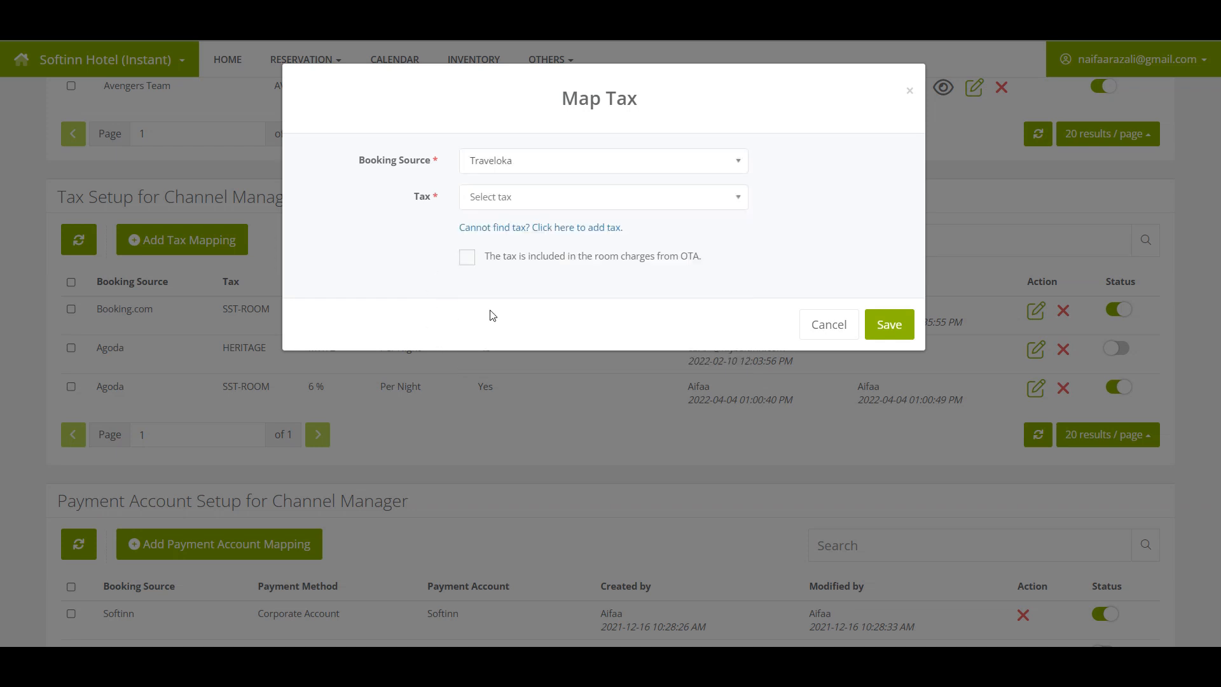
click(492, 199)
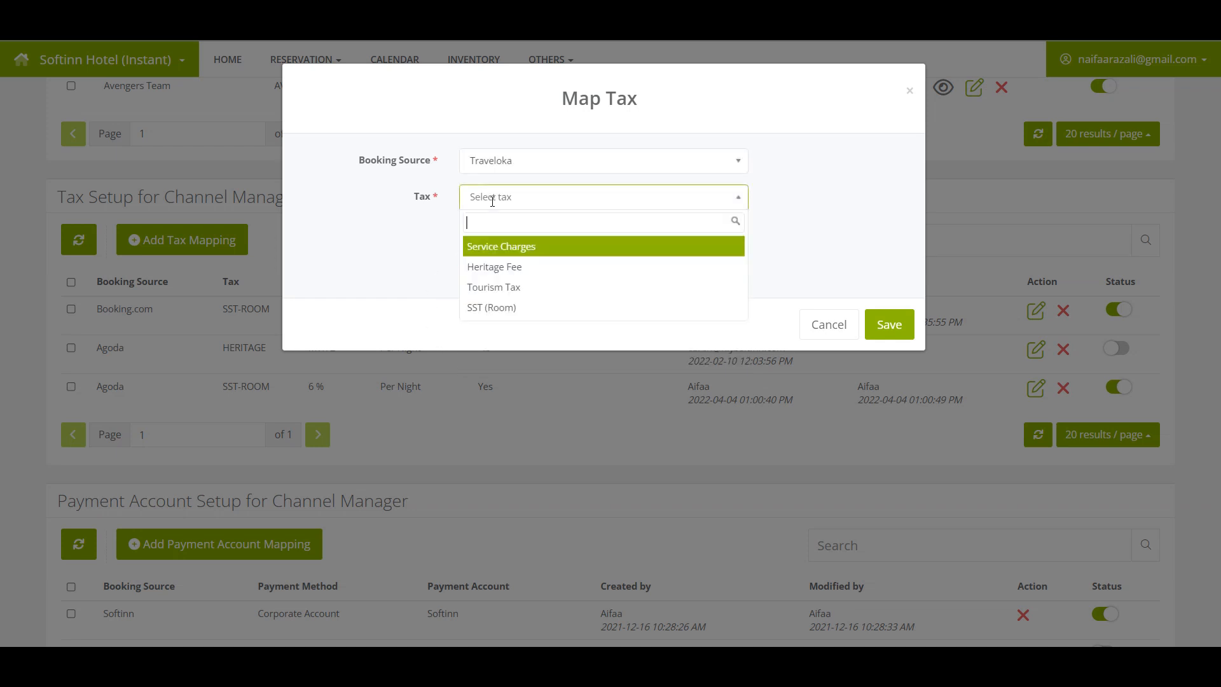
click(502, 313)
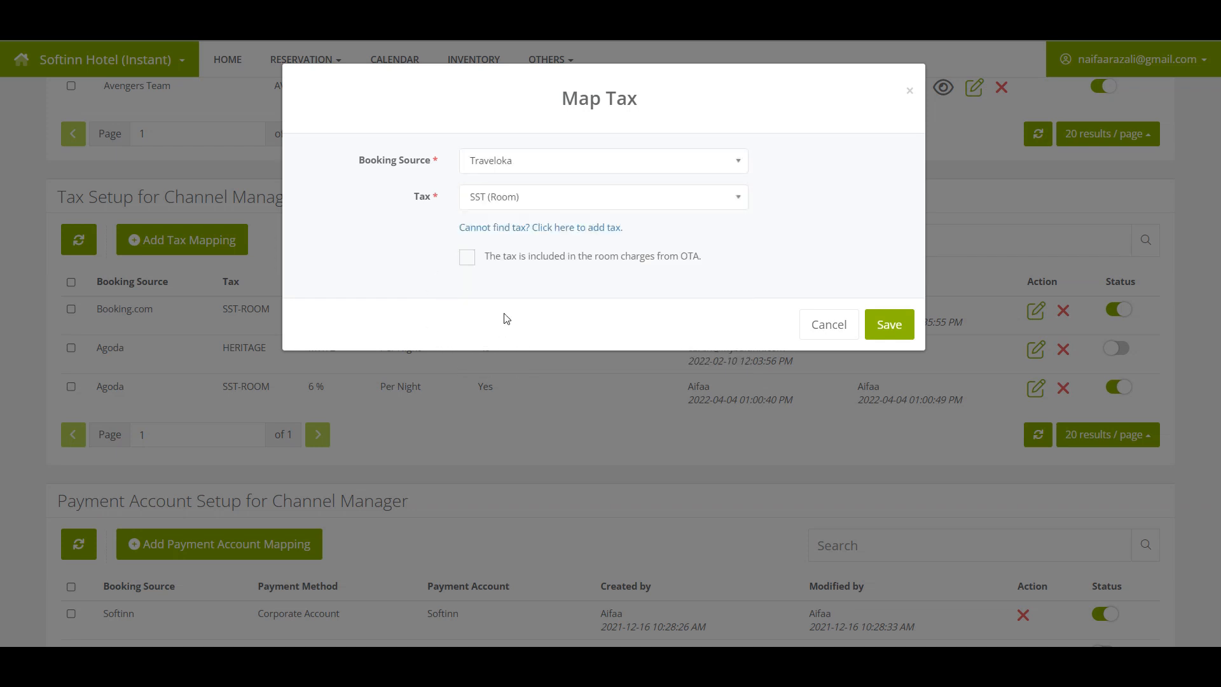
click(703, 270)
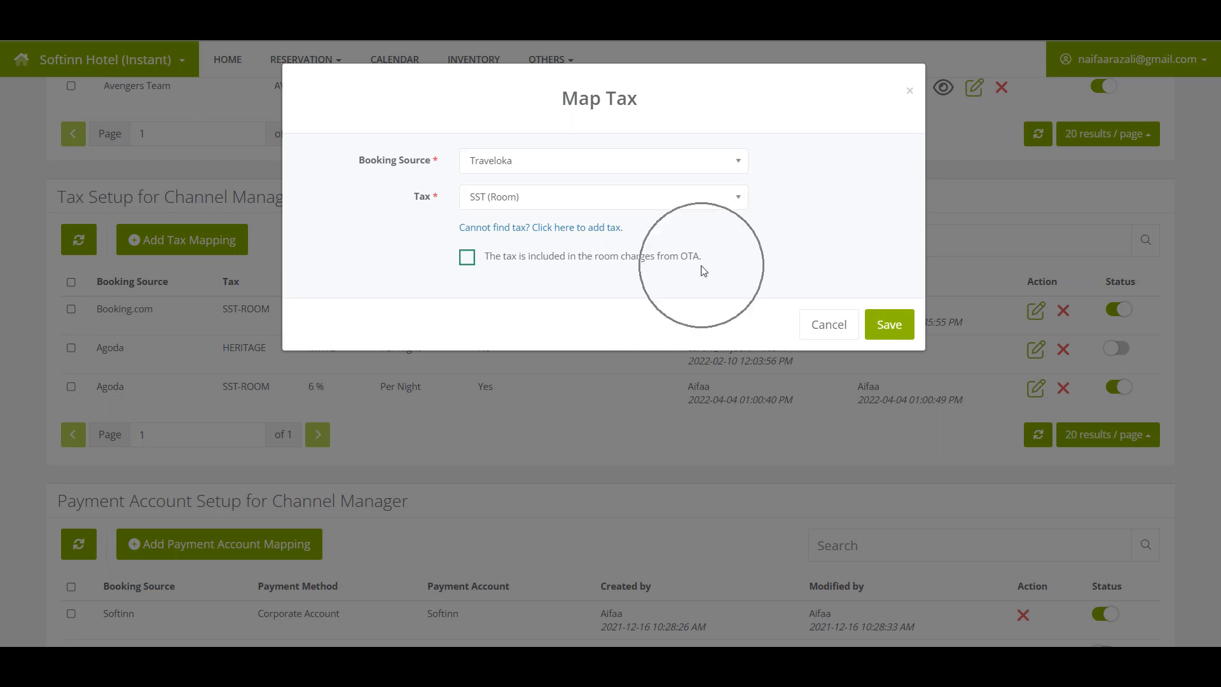
Step: Save and confirm the Traveloka SST (Room) mapping, and enable it in the channel manager tax list
click(898, 331)
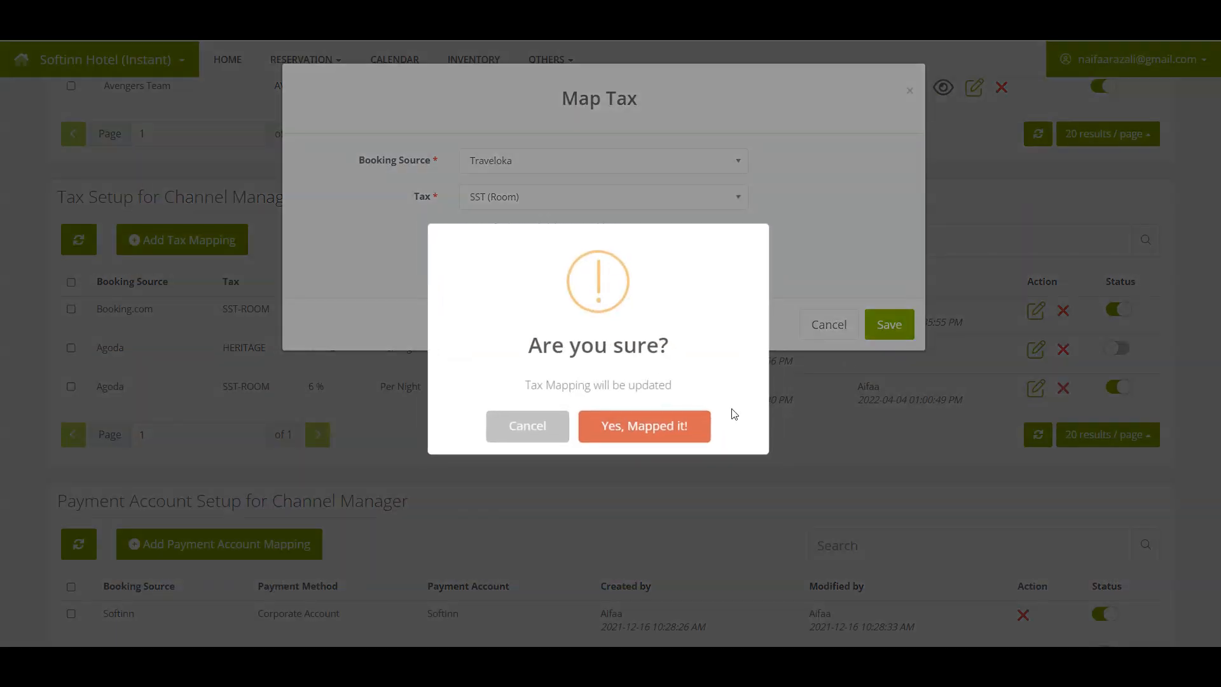
click(625, 430)
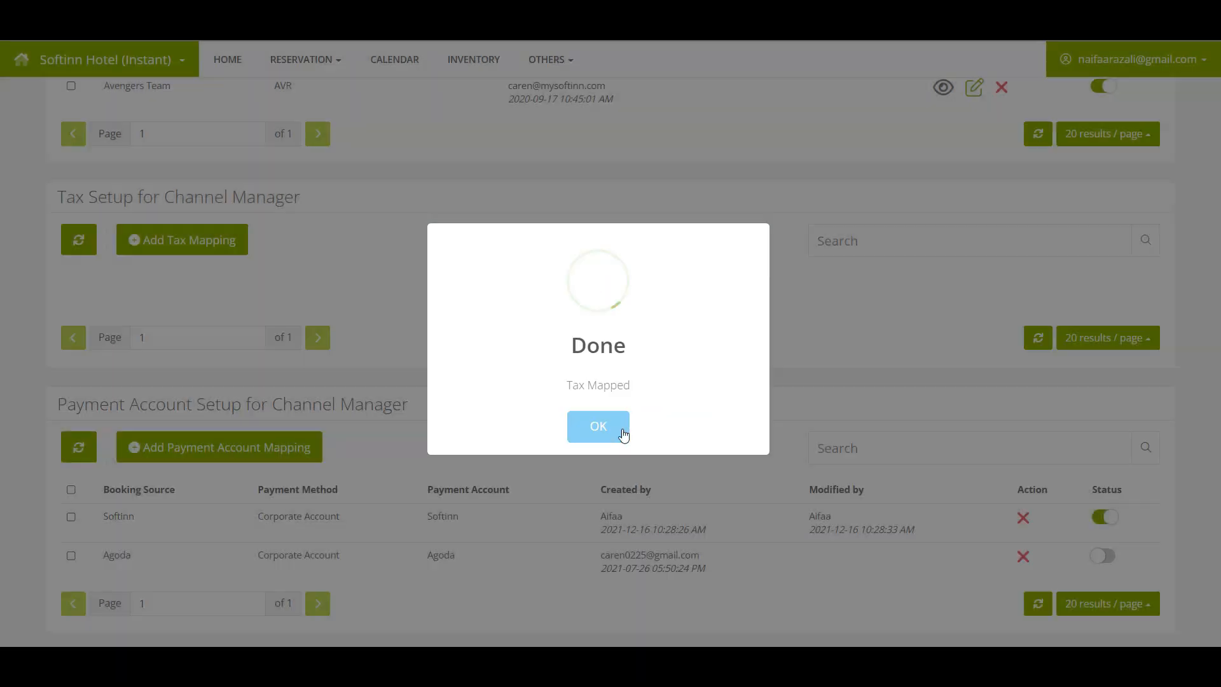
click(622, 429)
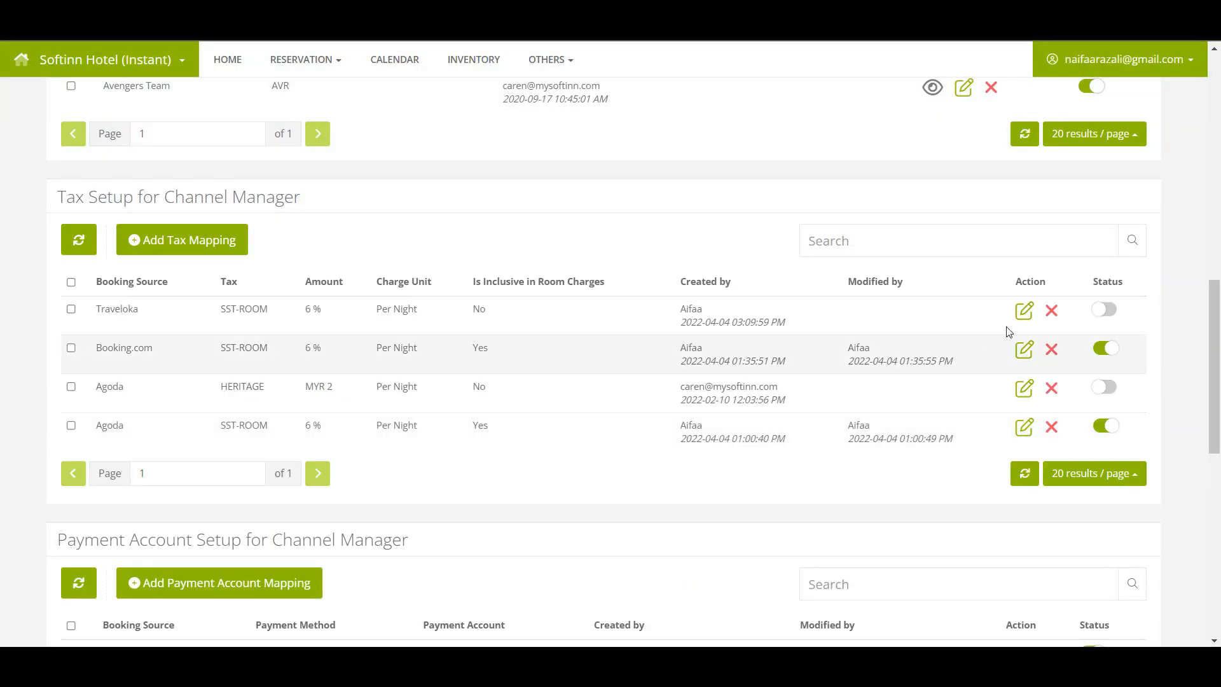
click(1110, 321)
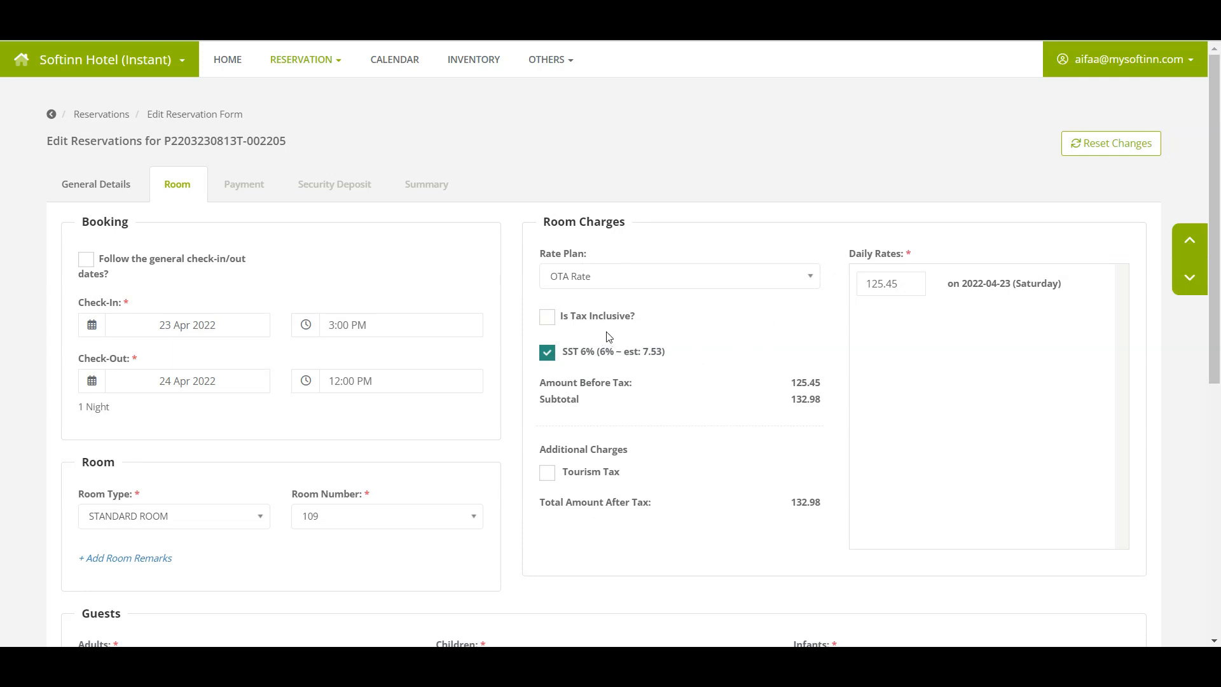
Step: Examine the SST 6% option, amount before tax and subtotal in the room charges of the Traveloka reservation
click(605, 367)
click(825, 388)
click(641, 362)
click(808, 417)
key(ctrl)
key(ctrl)
key(ctrl)
key(ctrl)
key(ctrl)
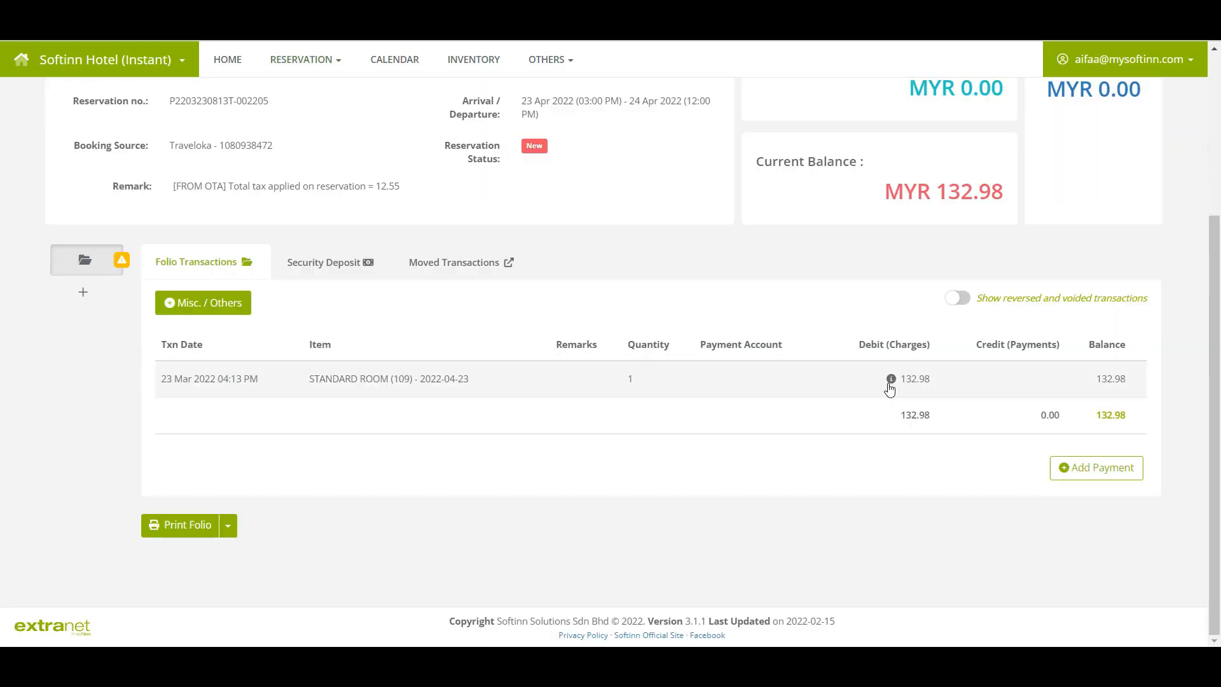
Step: Examine the total charges breakdown of the 2022-04-23 standard room charge in the Traveloka reservation's folio
click(890, 388)
click(889, 387)
key(ctrl)
key(ctrl)
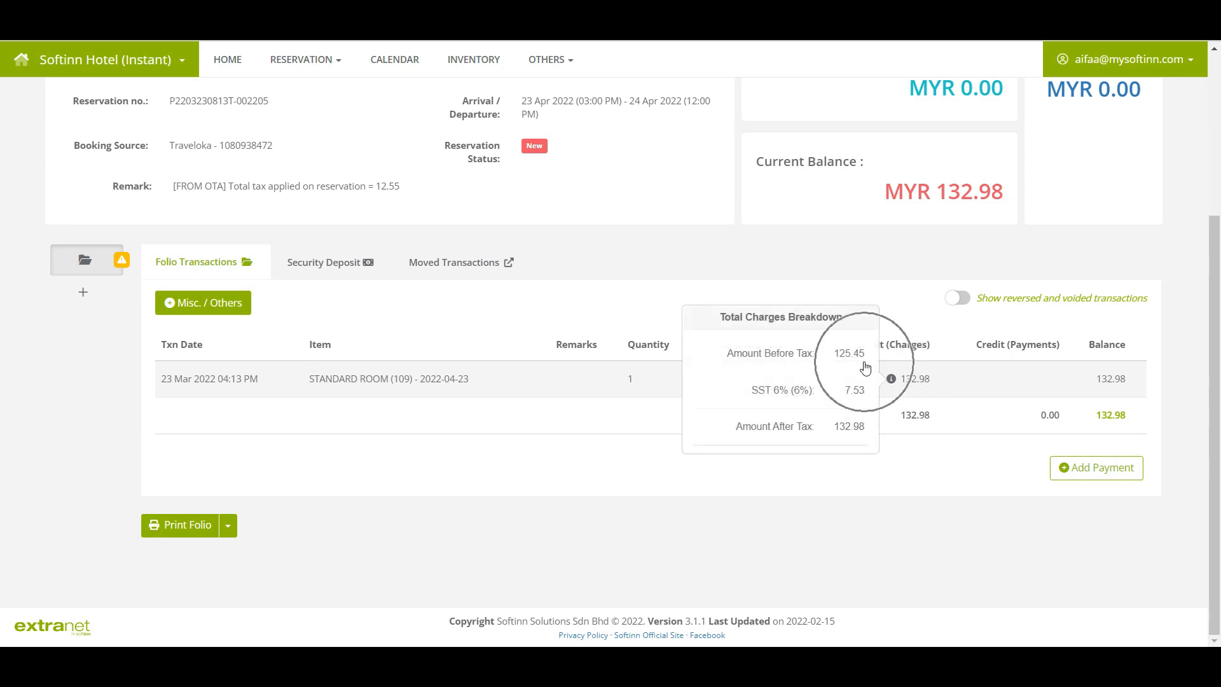
click(869, 430)
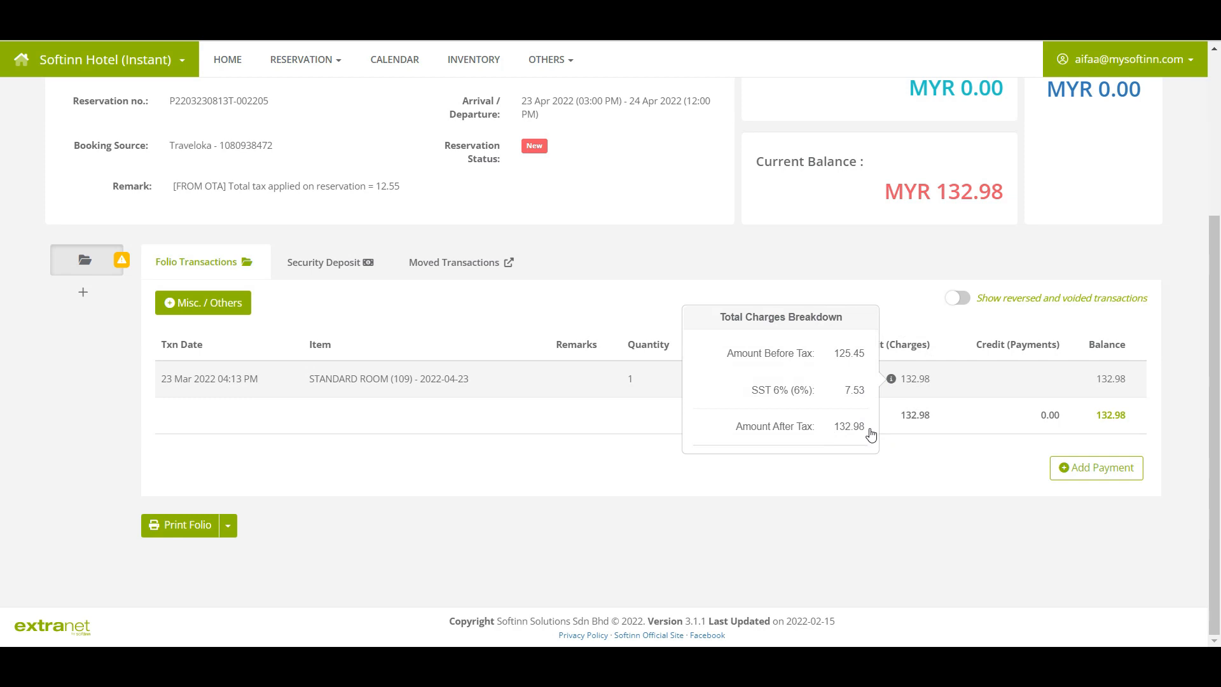